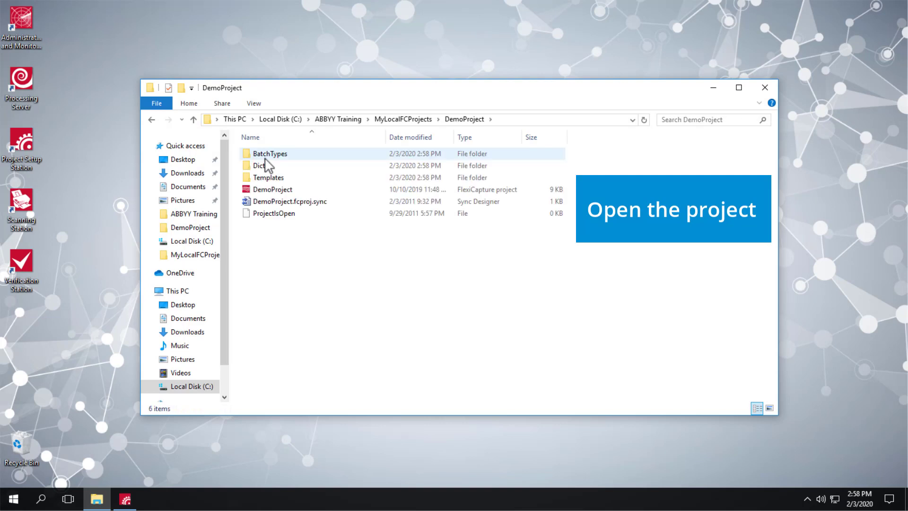
- Open the DemoProject FlexiCapture project and rename it to DemoProject2 in the project properties
{"action": "double_click", "coordinate": [273, 189]}
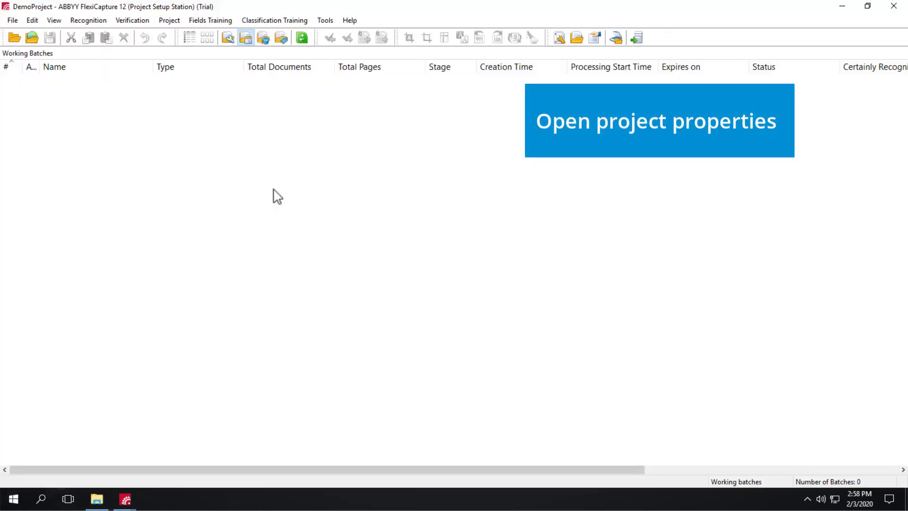
{"action": "left_click", "coordinate": [170, 20]}
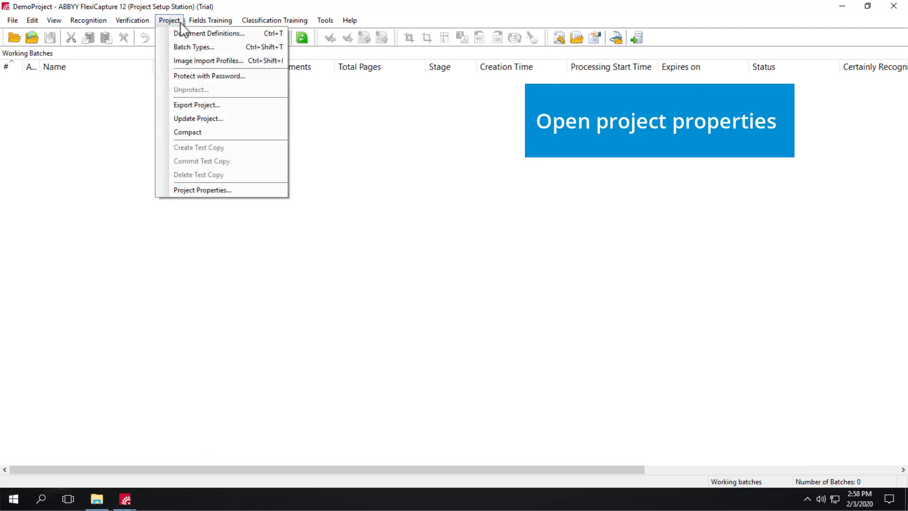
{"action": "left_click", "coordinate": [218, 190]}
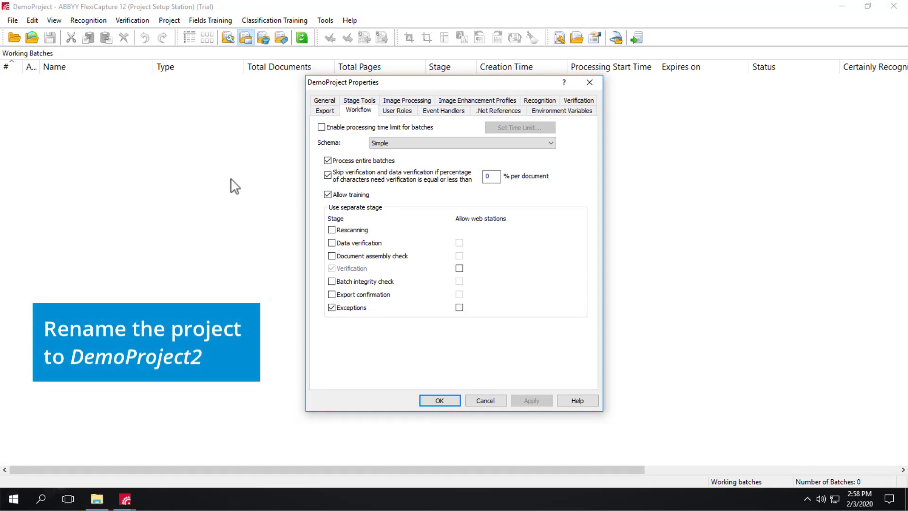
{"action": "left_click", "coordinate": [325, 101]}
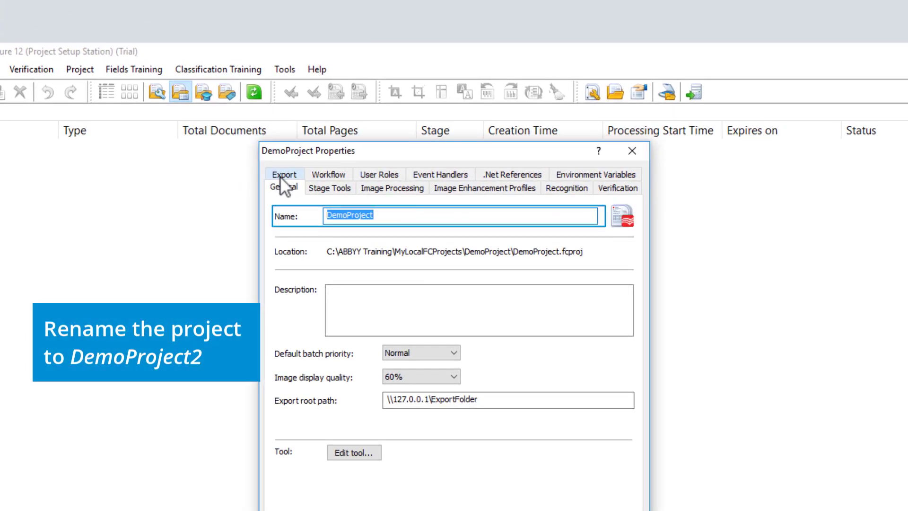
{"action": "left_click", "coordinate": [386, 216]}
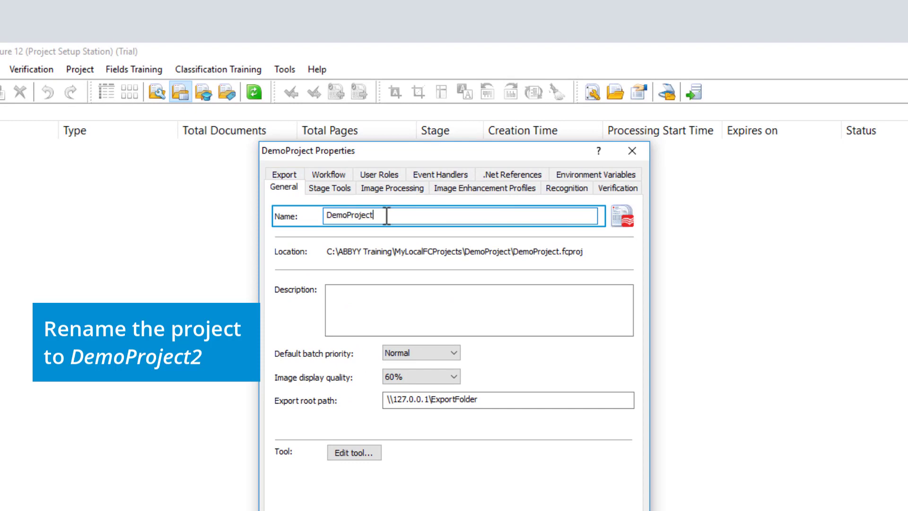
{"action": "type", "text": "2"}
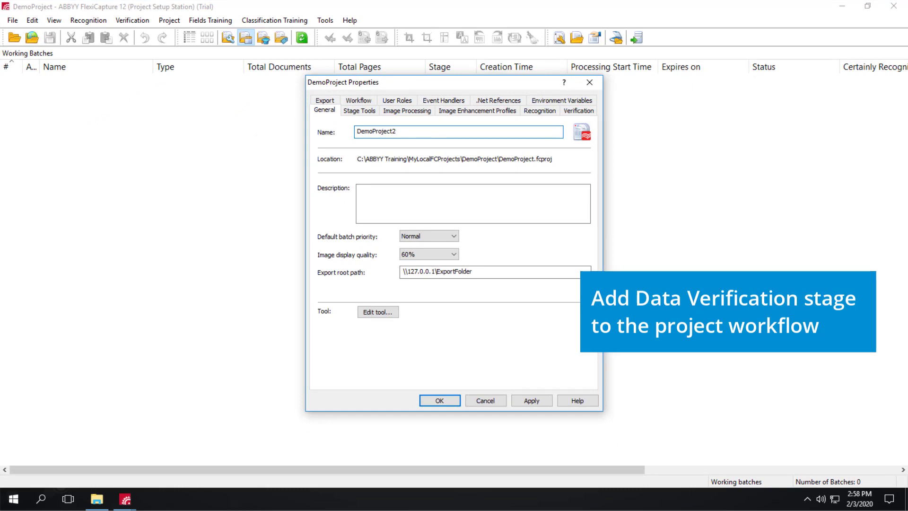
- Enable the separate Data verification stage in the project workflow and save the project properties
{"action": "left_click", "coordinate": [359, 101]}
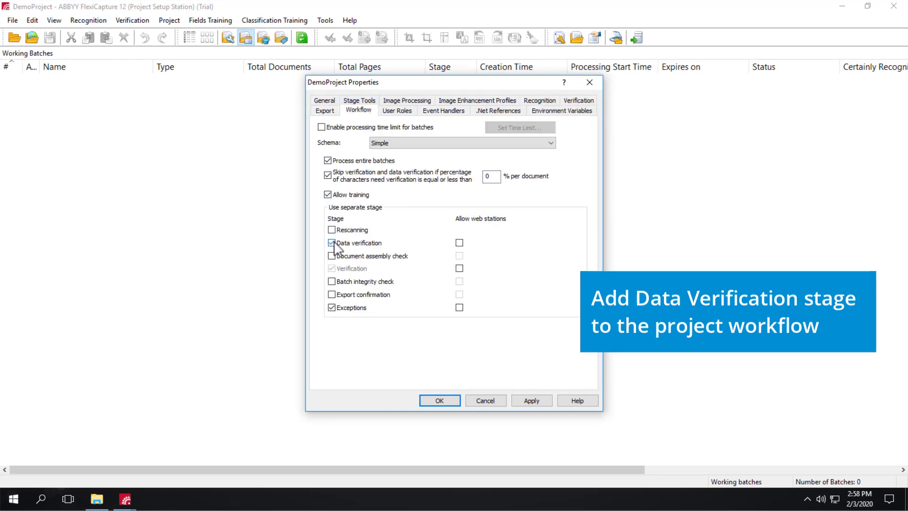
{"action": "left_click", "coordinate": [514, 399]}
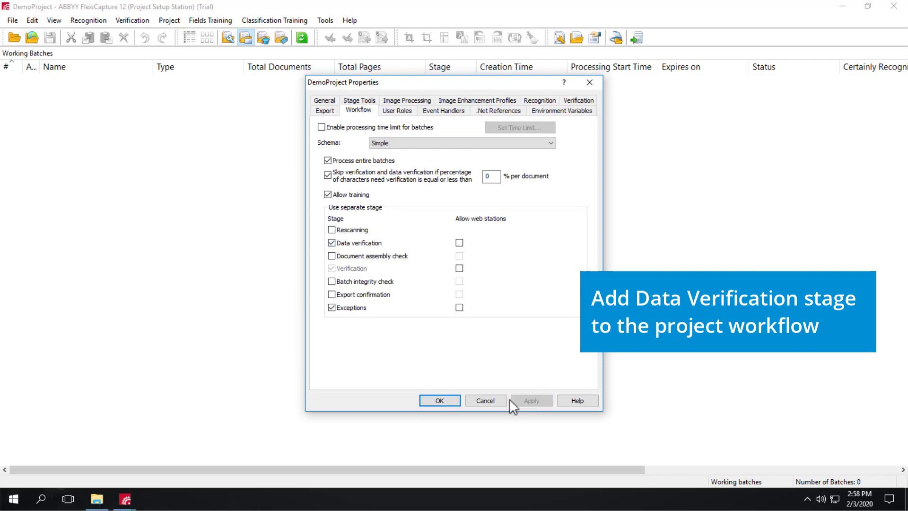
{"action": "left_click", "coordinate": [455, 402]}
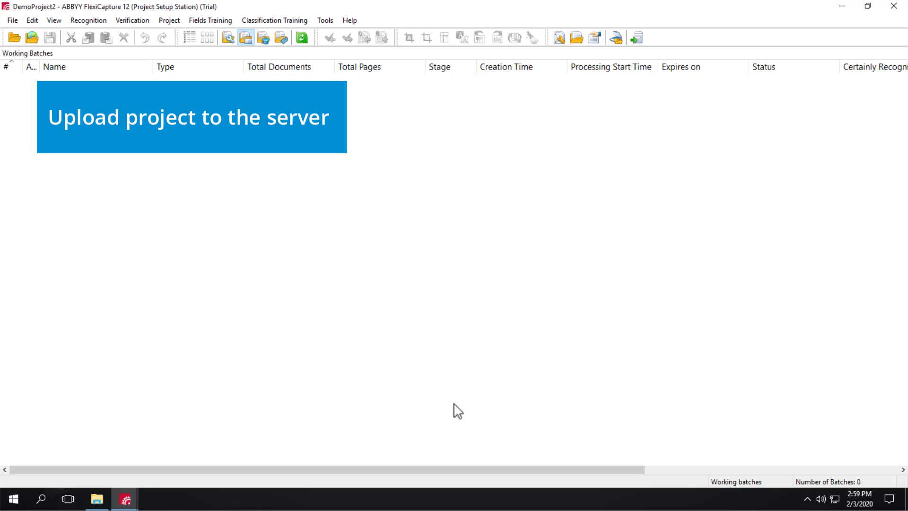
{"action": "left_click", "coordinate": [634, 41]}
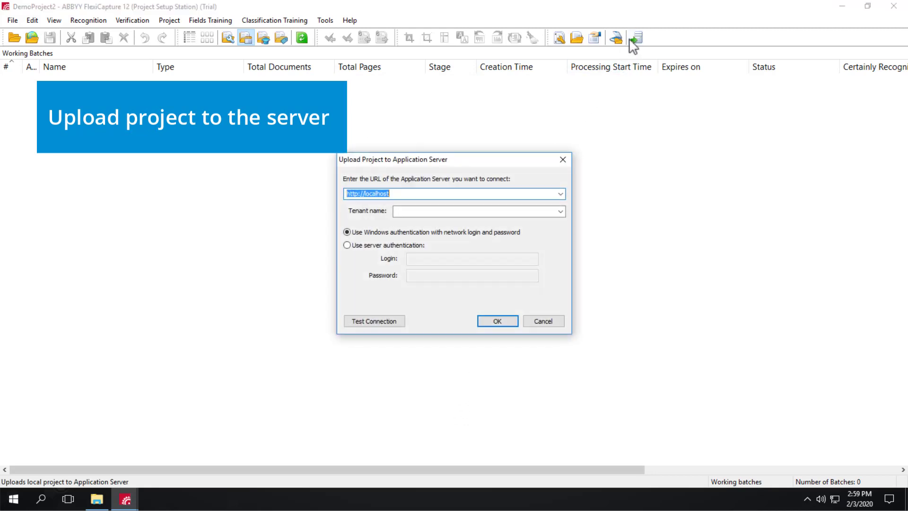
{"action": "left_click", "coordinate": [510, 316]}
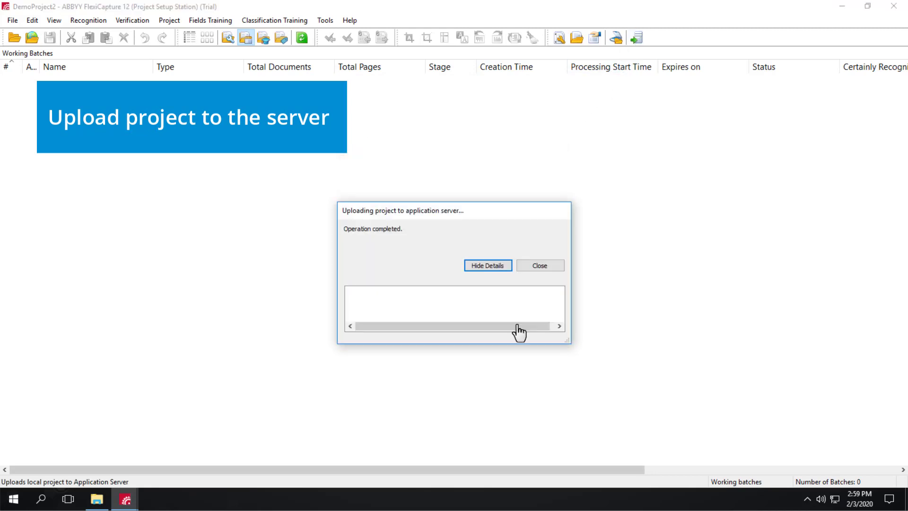
{"action": "left_click", "coordinate": [538, 266]}
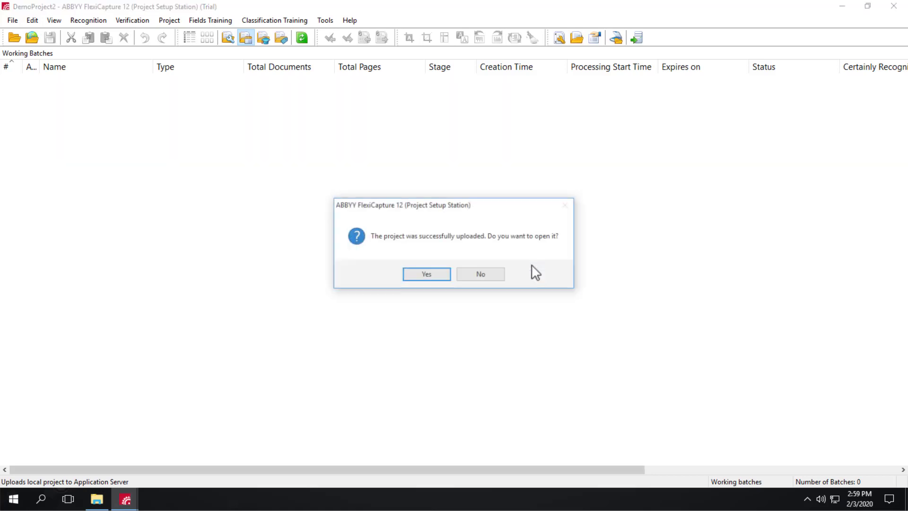
{"action": "left_click", "coordinate": [447, 276]}
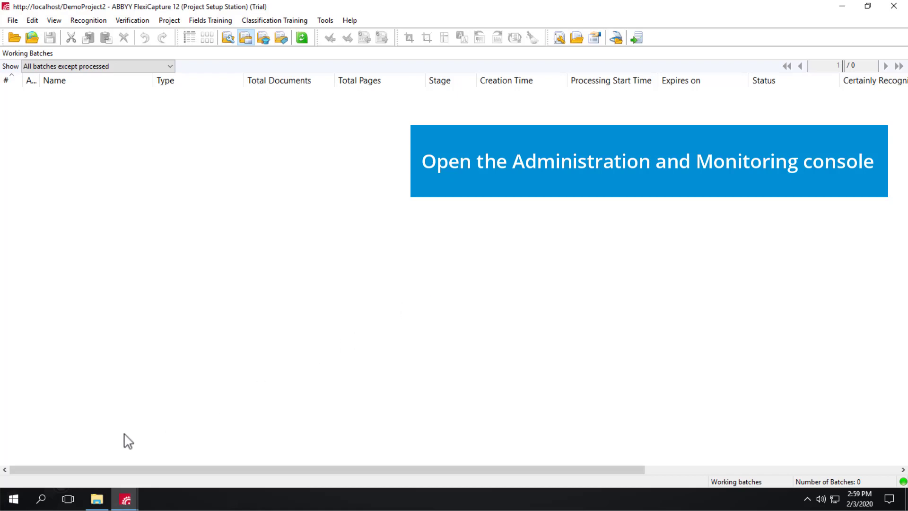
- Launch the Administration and Monitoring console from the ABBYY FlexiCapture 12 Servers programs
{"action": "left_click", "coordinate": [17, 498]}
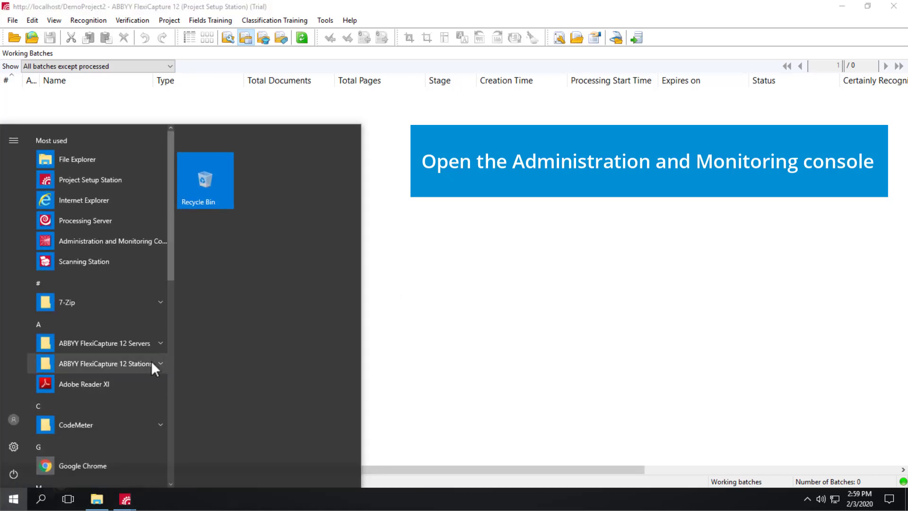
{"action": "left_click", "coordinate": [158, 344]}
{"action": "left_click", "coordinate": [138, 361]}
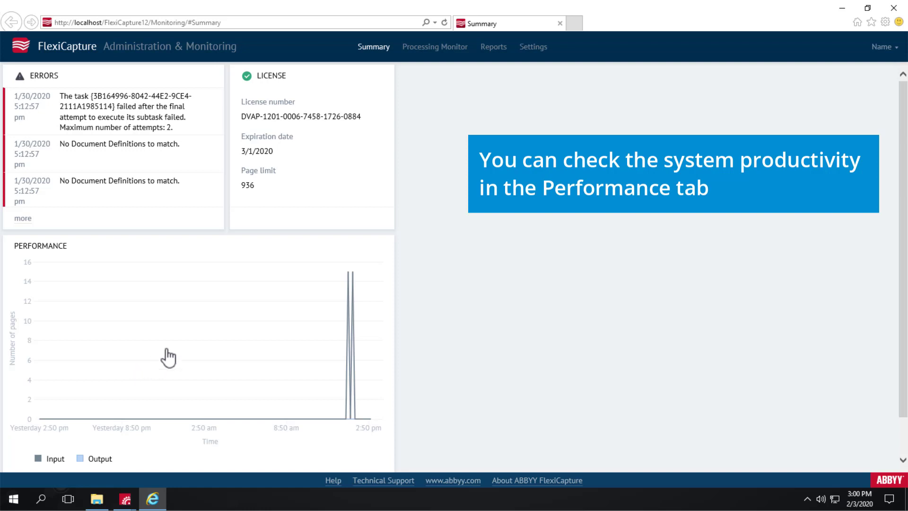
- View the processing performance statistics for DemoProject2 and its list of batches
{"action": "left_click", "coordinate": [410, 47]}
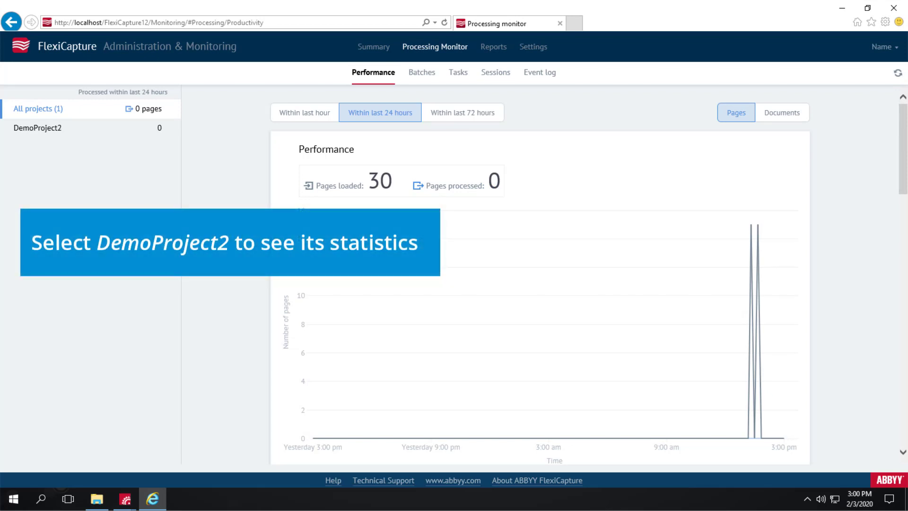
{"action": "left_click", "coordinate": [128, 135]}
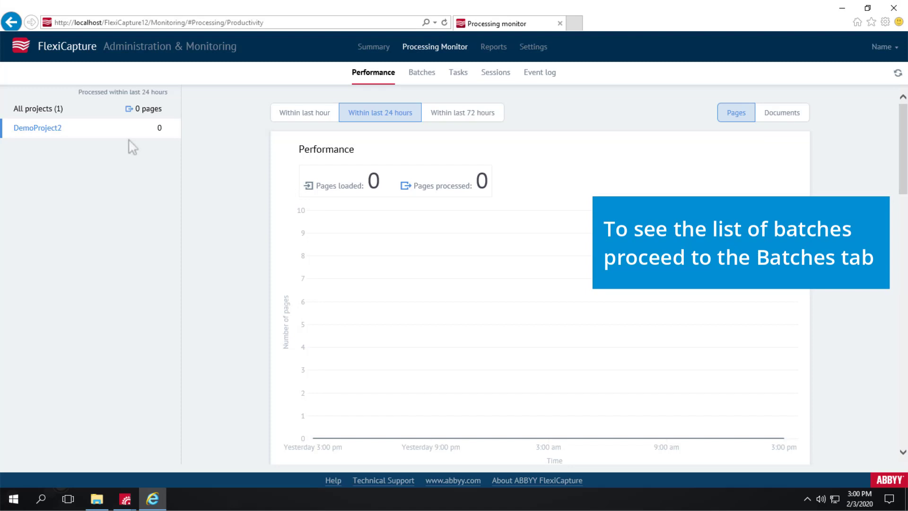
{"action": "left_click", "coordinate": [421, 75]}
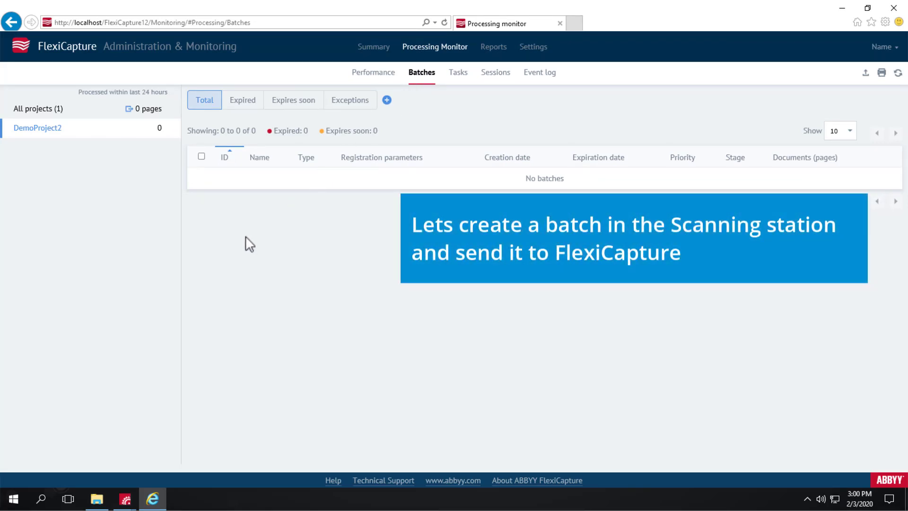
- Launch the Scanning Station from the ABBYY FlexiCapture 12 Stations programs
{"action": "left_click", "coordinate": [14, 500]}
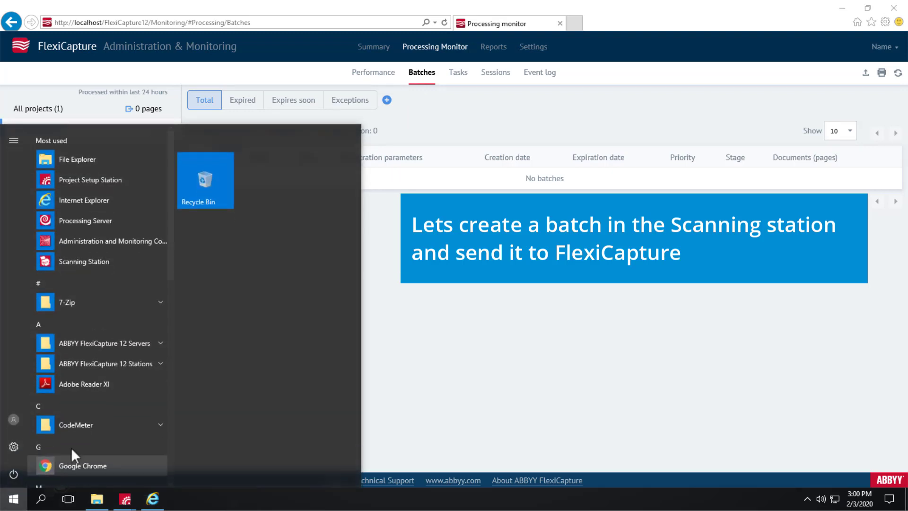
{"action": "left_click", "coordinate": [158, 365]}
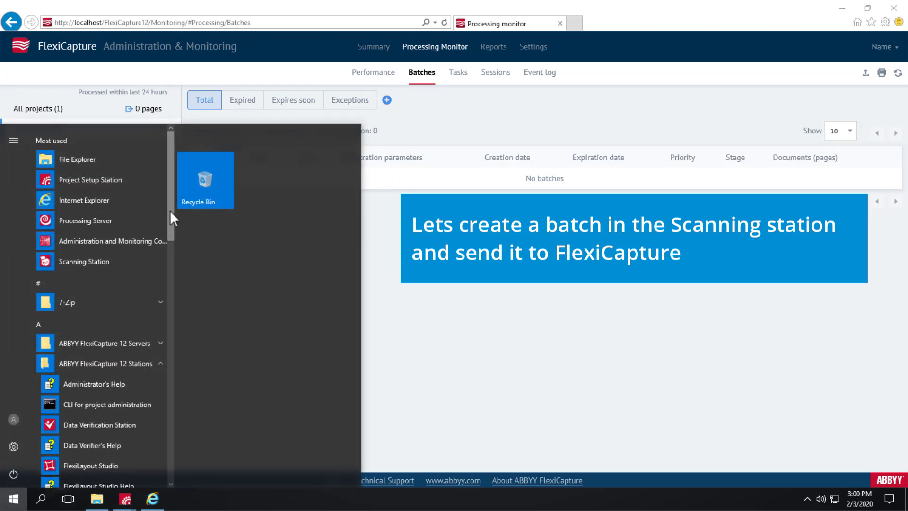
{"action": "left_click_drag", "start_coordinate": [170, 209], "coordinate": [183, 319]}
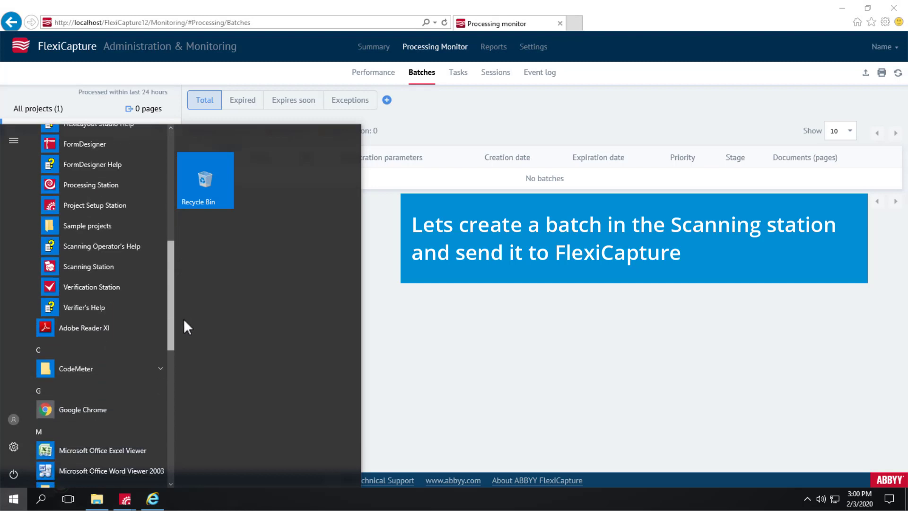
{"action": "left_click", "coordinate": [88, 267]}
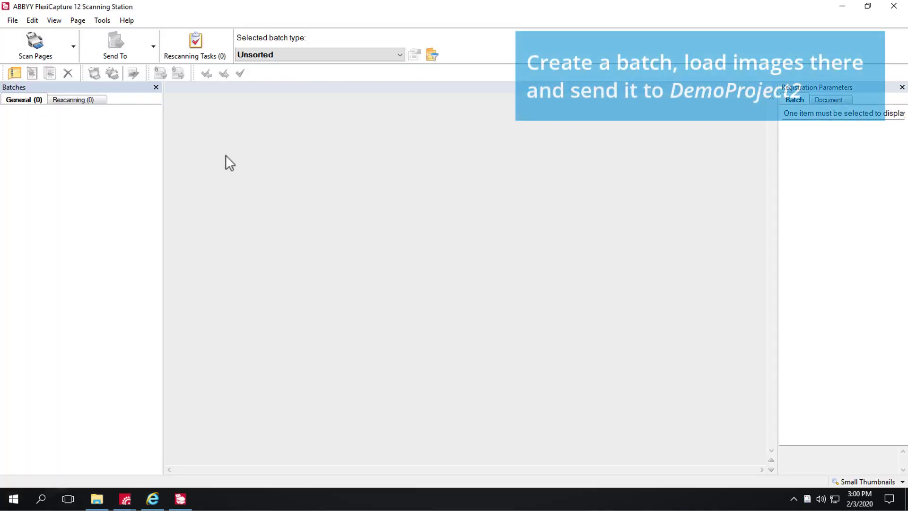
- Create a new batch and load all the image files from the Images folder into it
{"action": "right_click", "coordinate": [73, 129]}
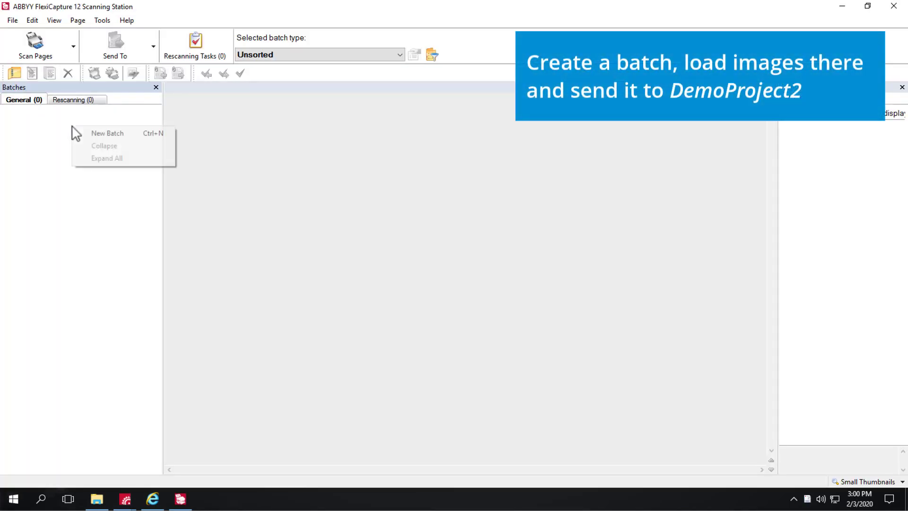
{"action": "left_click", "coordinate": [83, 131]}
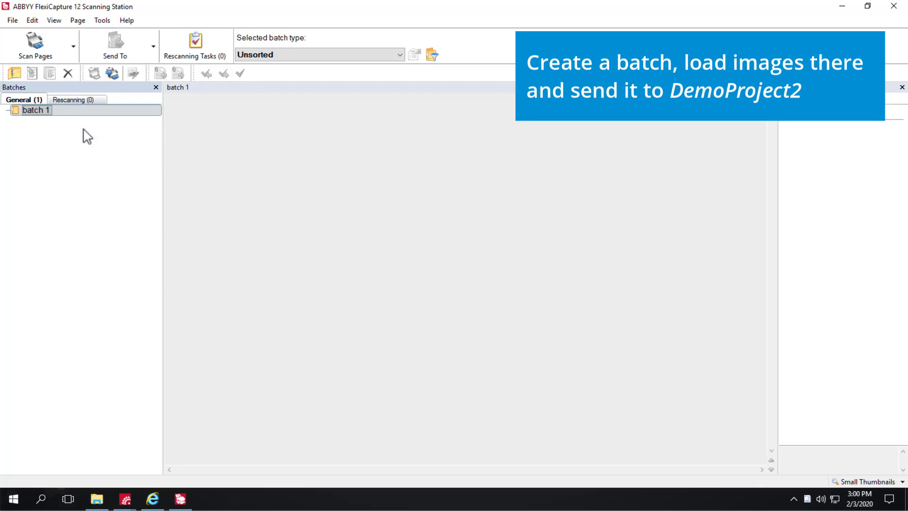
{"action": "right_click", "coordinate": [51, 119]}
{"action": "left_click", "coordinate": [66, 128]}
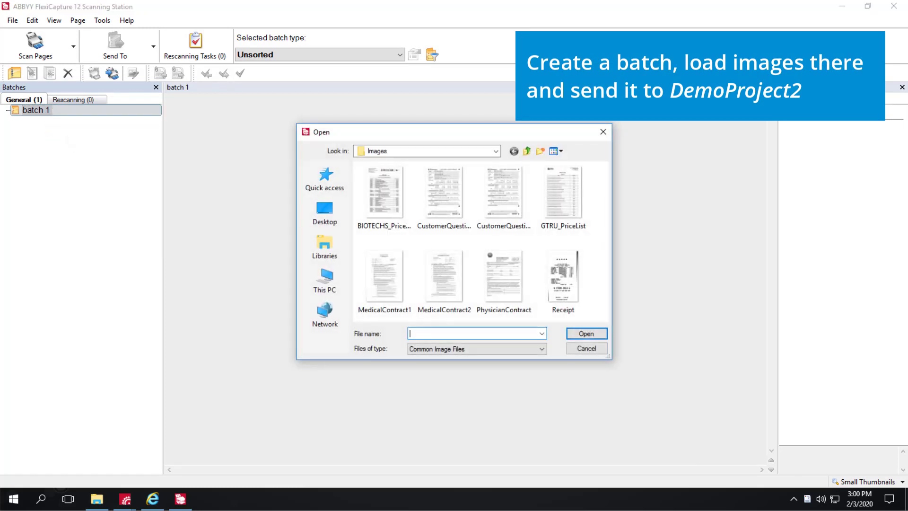
{"action": "left_click_drag", "start_coordinate": [604, 169], "coordinate": [353, 356]}
{"action": "left_click", "coordinate": [582, 334]}
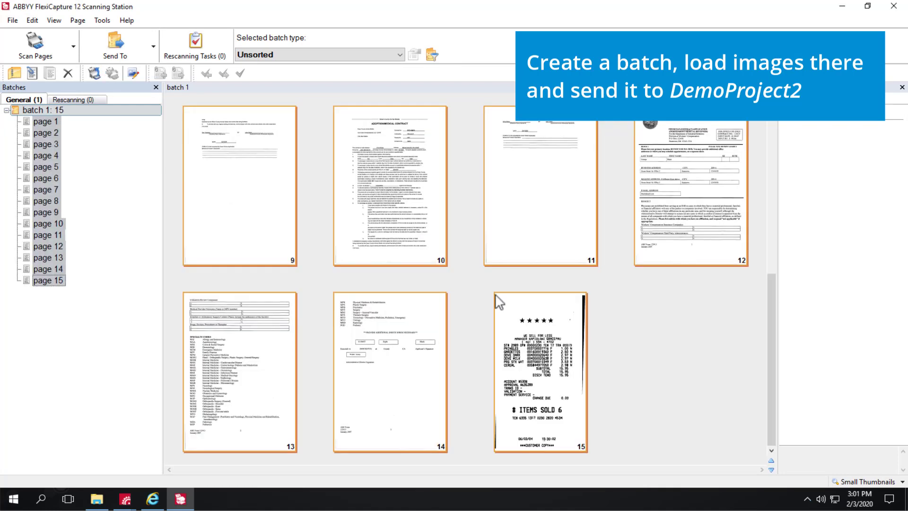
{"action": "left_click", "coordinate": [154, 46]}
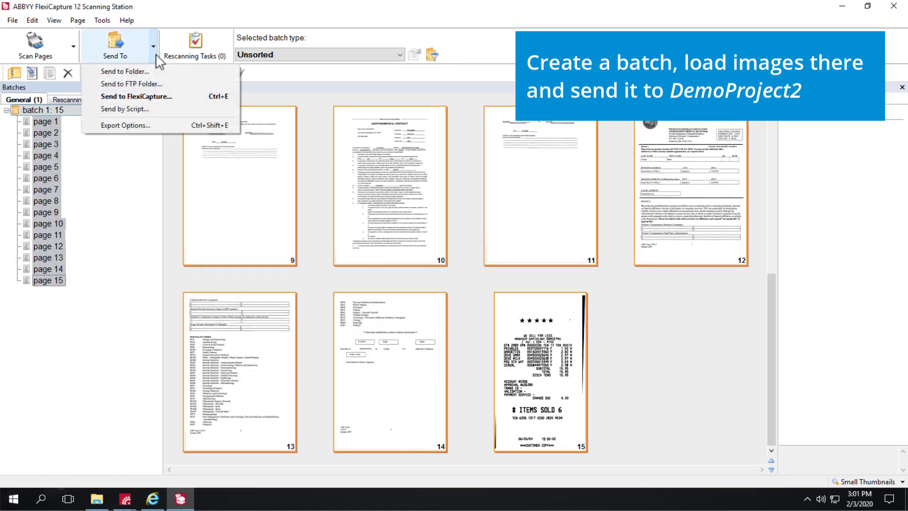
{"action": "left_click", "coordinate": [148, 95]}
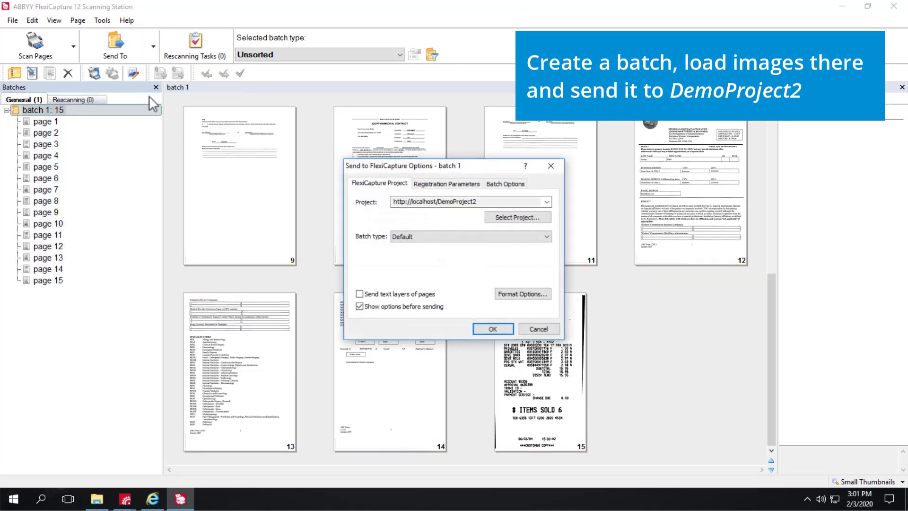
{"action": "left_click", "coordinate": [496, 217]}
{"action": "left_click", "coordinate": [509, 244]}
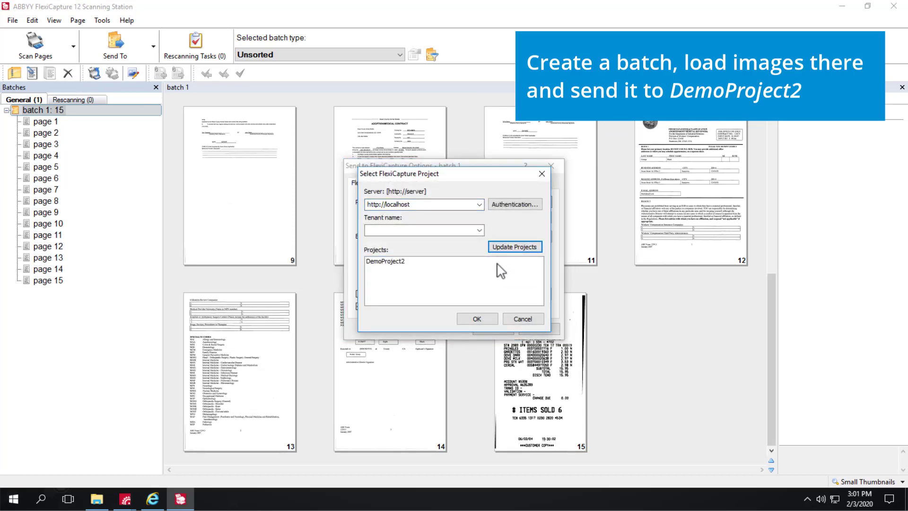
{"action": "left_click", "coordinate": [502, 263]}
{"action": "left_click", "coordinate": [487, 319]}
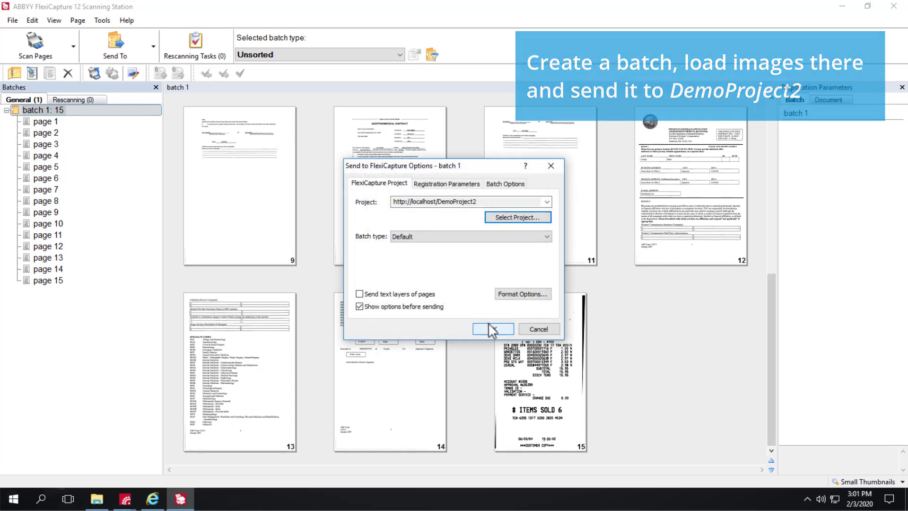
{"action": "left_click", "coordinate": [492, 329]}
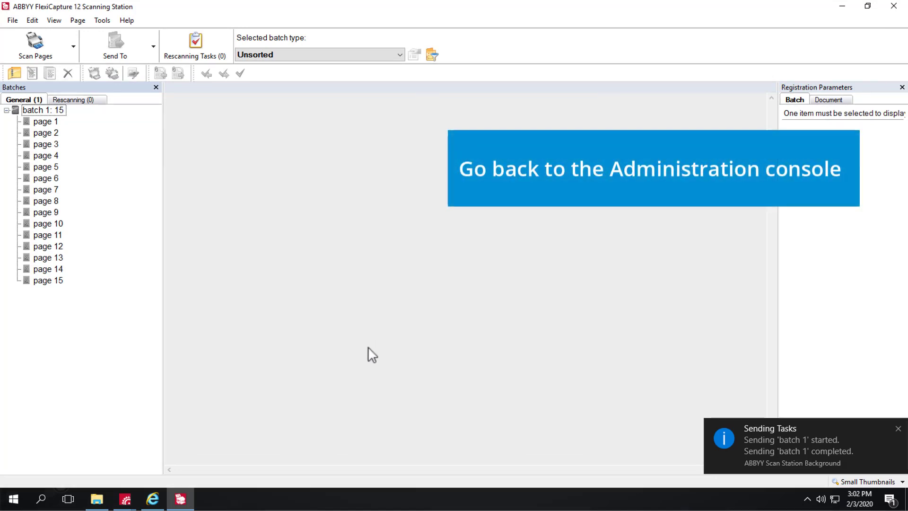
- Switch back to the Administration and Monitoring console, refresh the batch list and sort the batches of all projects by stage
{"action": "left_click", "coordinate": [153, 499]}
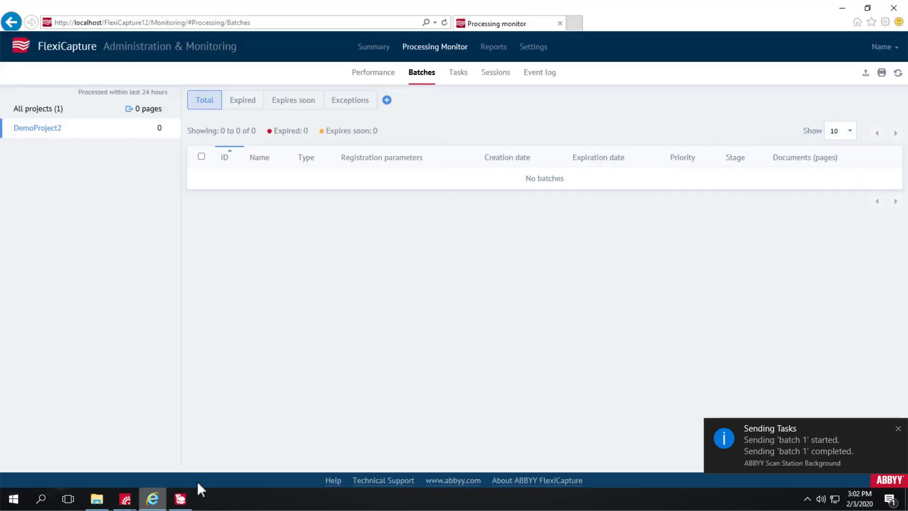
{"action": "left_click", "coordinate": [898, 73]}
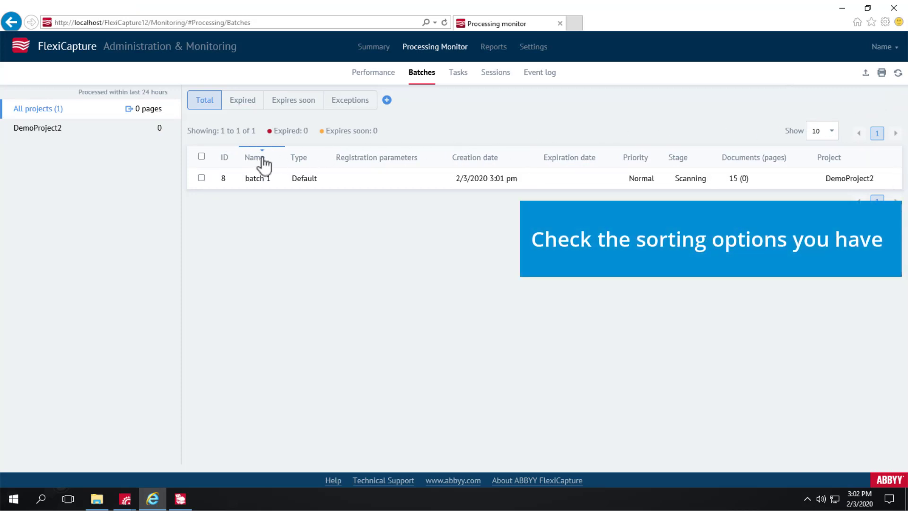
{"action": "left_click", "coordinate": [685, 162]}
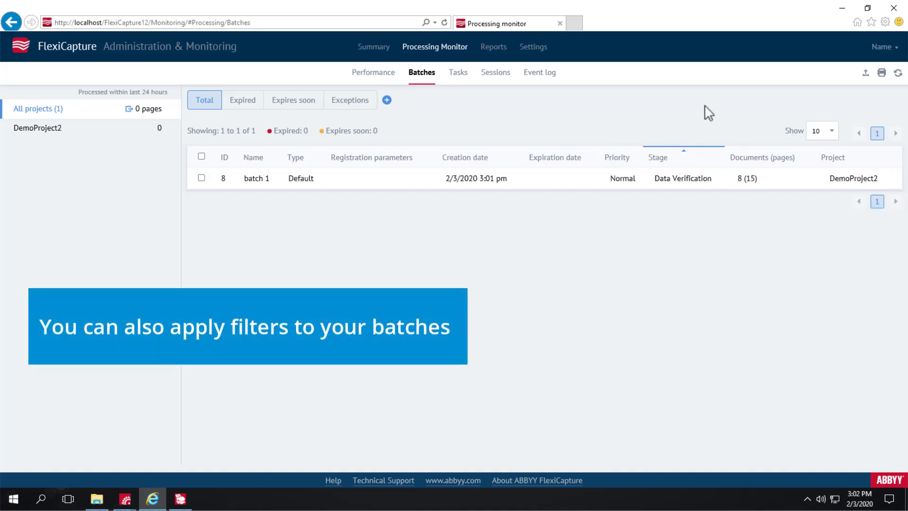
- Filter the batch list to batches whose name contains 2, then close the filter to list all batches again
{"action": "left_click", "coordinate": [386, 100]}
{"action": "left_click", "coordinate": [377, 139]}
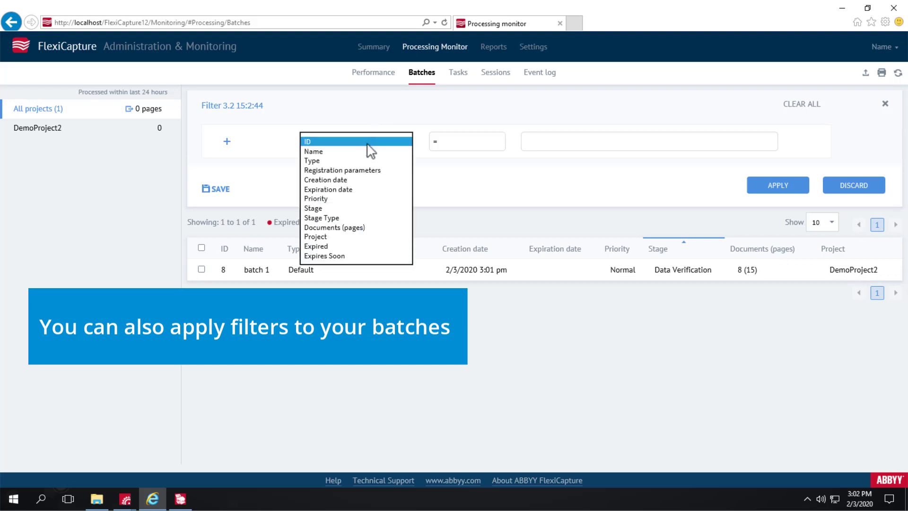
{"action": "left_click", "coordinate": [368, 152]}
{"action": "left_click", "coordinate": [435, 144]}
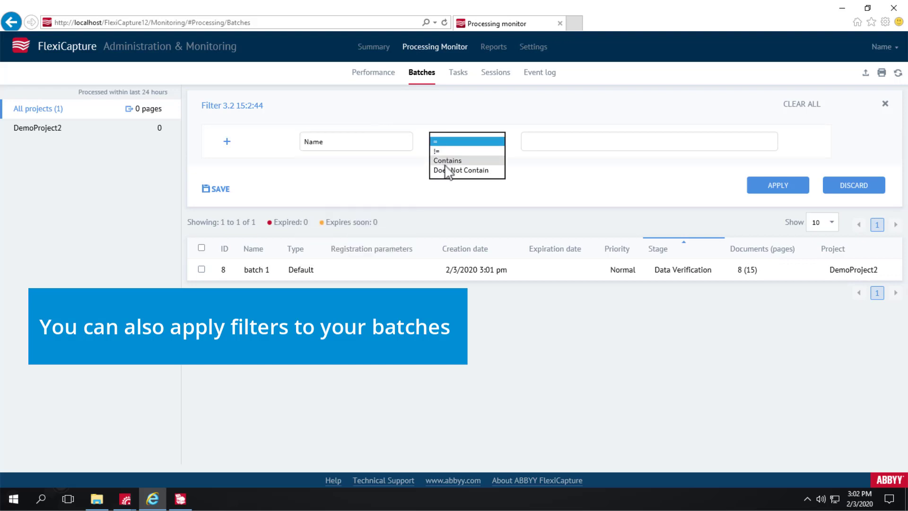
{"action": "left_click", "coordinate": [447, 159]}
{"action": "left_click", "coordinate": [535, 146]}
{"action": "type", "text": "2"}
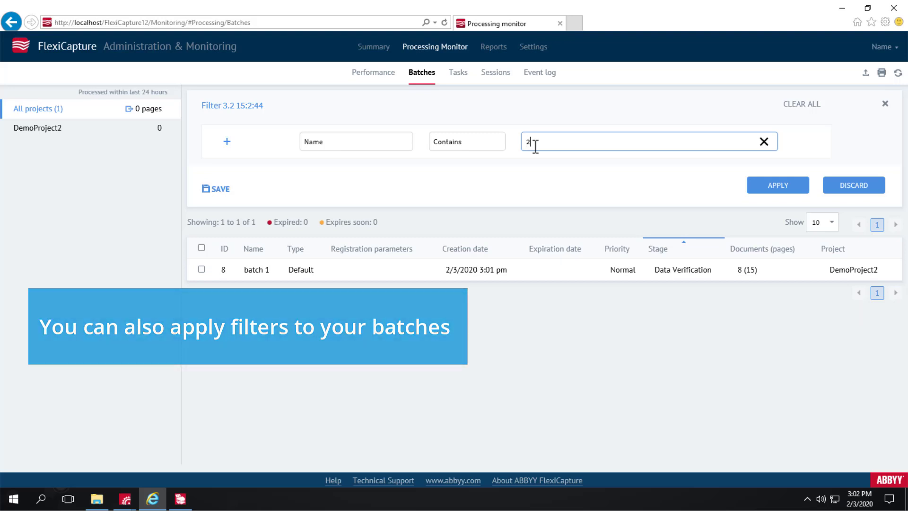
{"action": "left_click", "coordinate": [767, 186]}
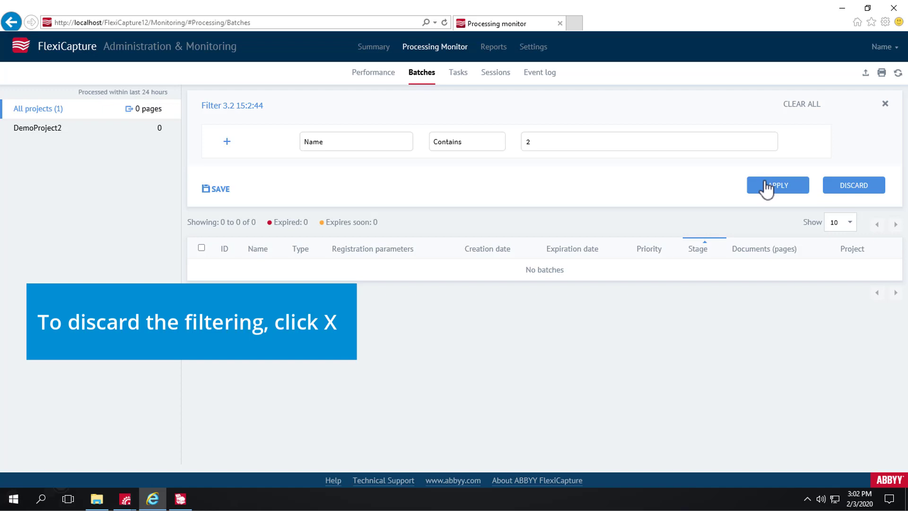
{"action": "left_click", "coordinate": [885, 104]}
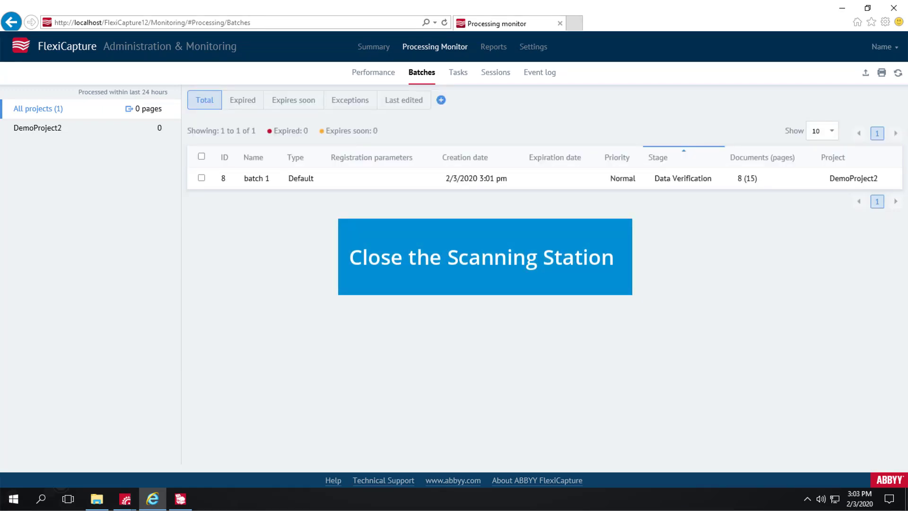
- Close the Scanning Station and launch the Data Verification Station from the ABBYY FlexiCapture 12 Stations programs
{"action": "right_click", "coordinate": [178, 499]}
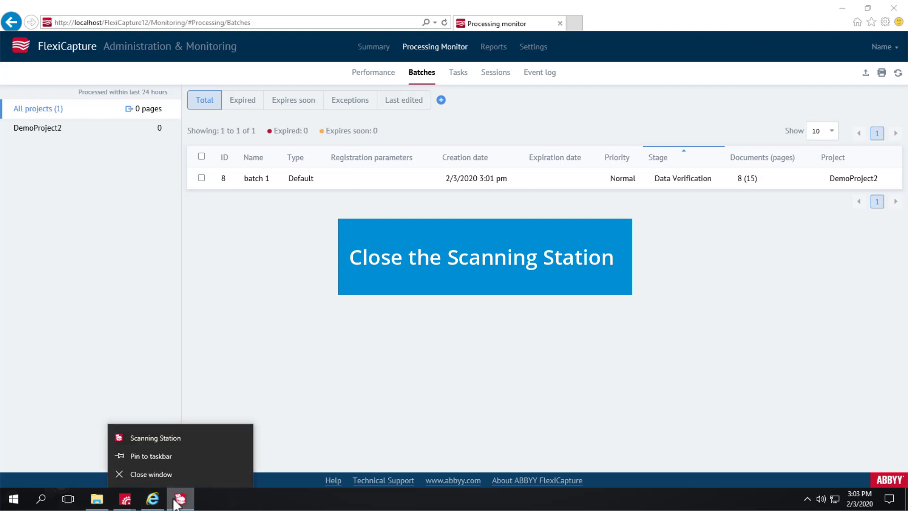
{"action": "left_click", "coordinate": [170, 476]}
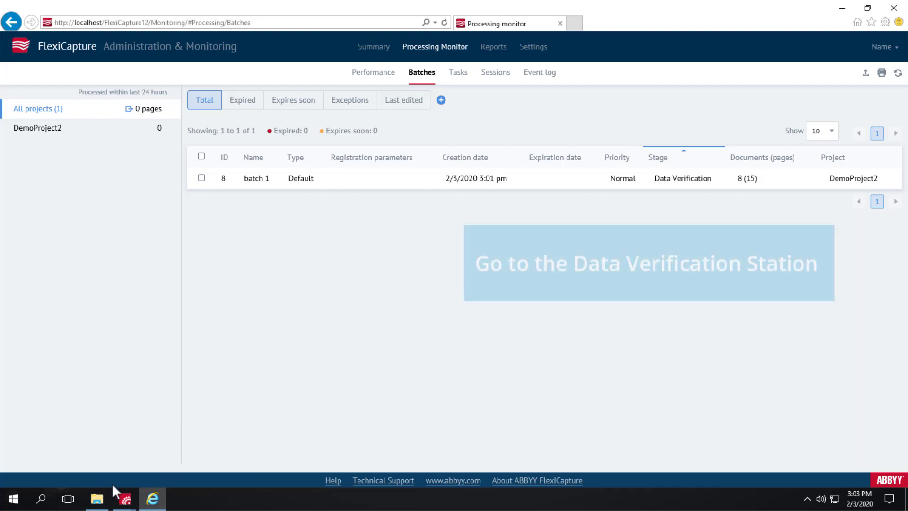
{"action": "left_click", "coordinate": [13, 499]}
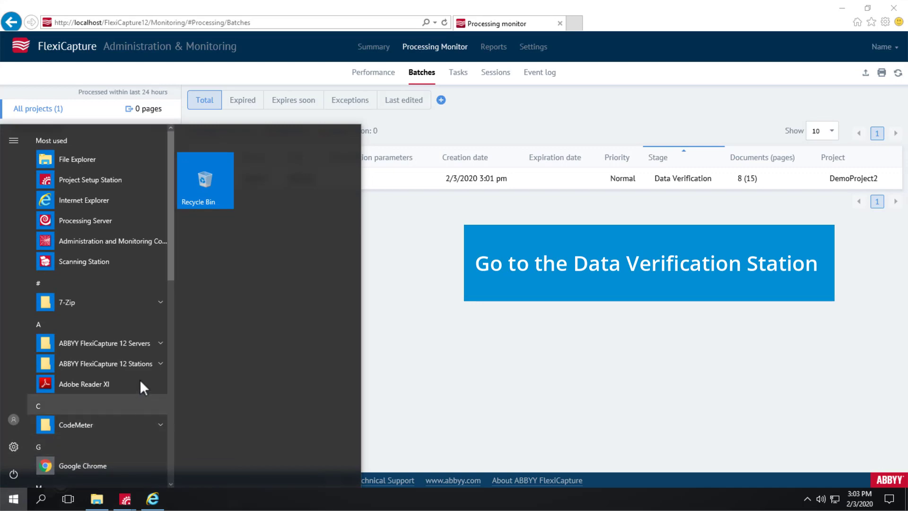
{"action": "left_click", "coordinate": [148, 365]}
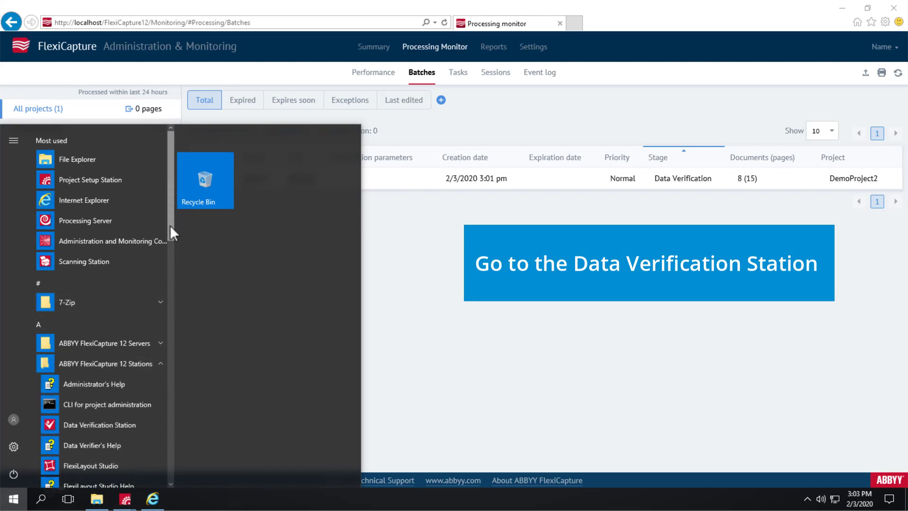
{"action": "left_click_drag", "start_coordinate": [170, 225], "coordinate": [180, 271]}
{"action": "left_click", "coordinate": [143, 271]}
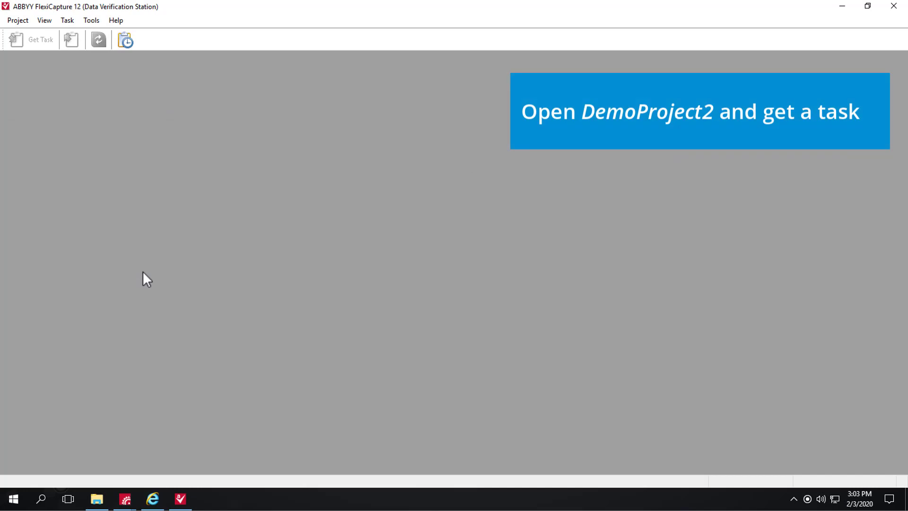
{"action": "left_click", "coordinate": [18, 20]}
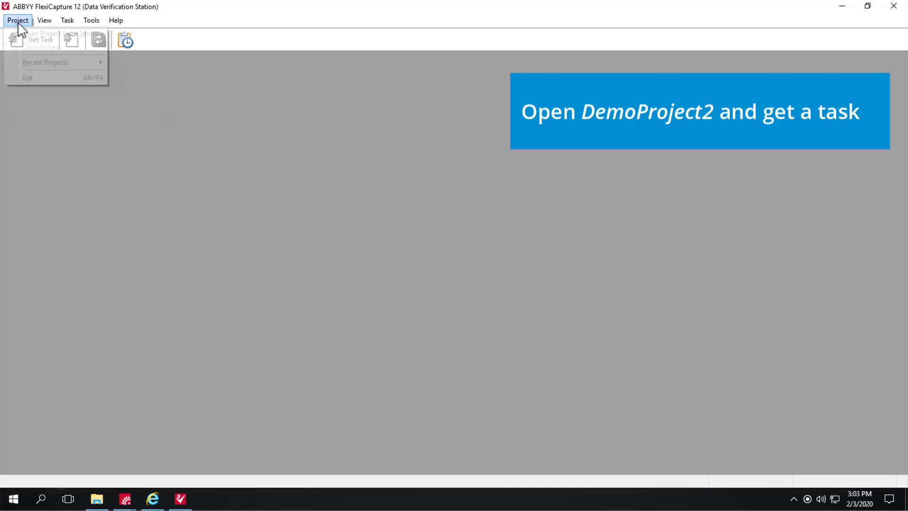
{"action": "left_click", "coordinate": [21, 33]}
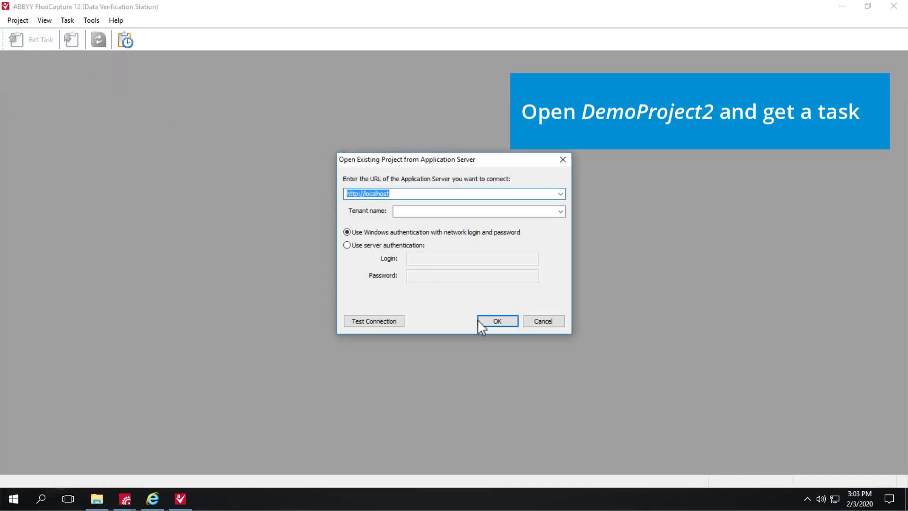
{"action": "left_click", "coordinate": [504, 327]}
{"action": "left_click", "coordinate": [574, 401]}
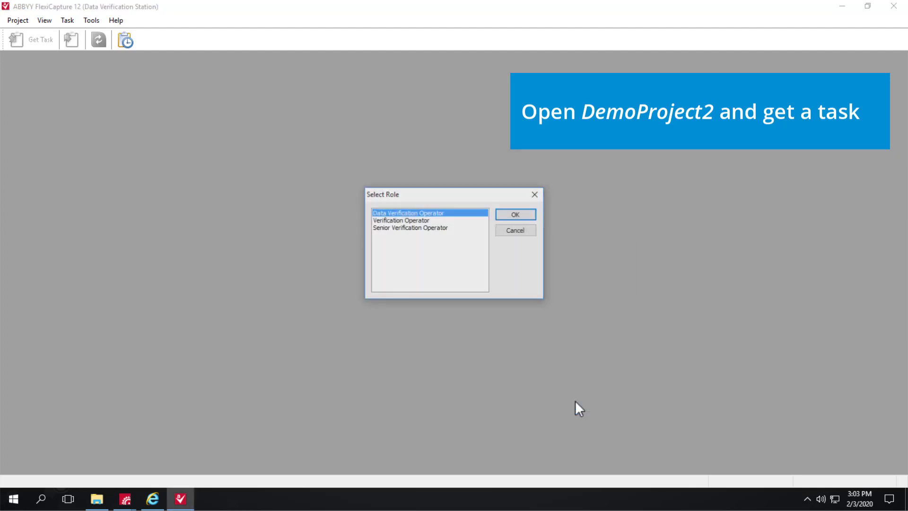
{"action": "left_click", "coordinate": [526, 217]}
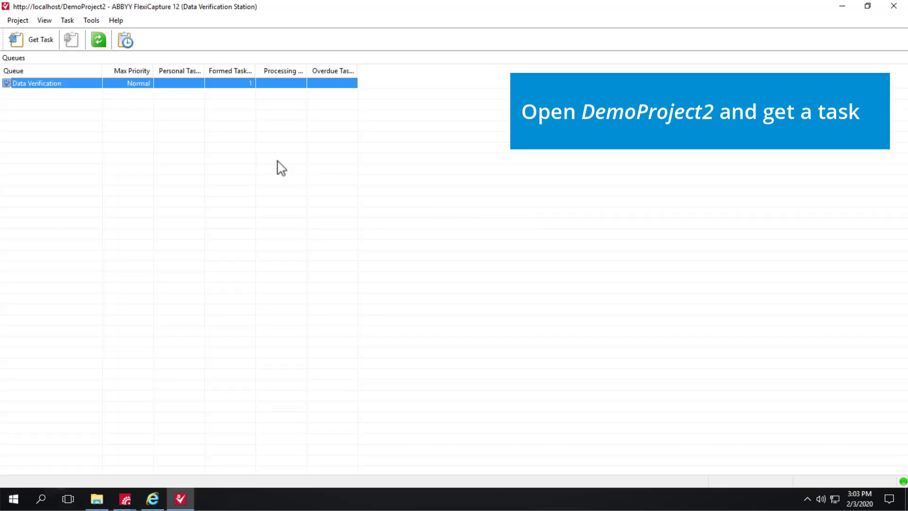
{"action": "left_click", "coordinate": [23, 43]}
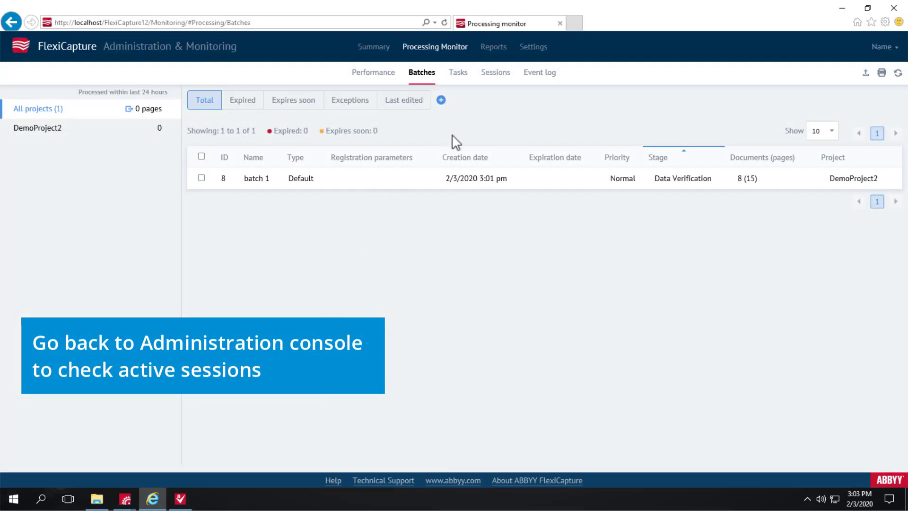
- Switch back to the Administration and Monitoring console and delete sessions 1384 and 1385 from the session list
{"action": "left_click", "coordinate": [507, 73]}
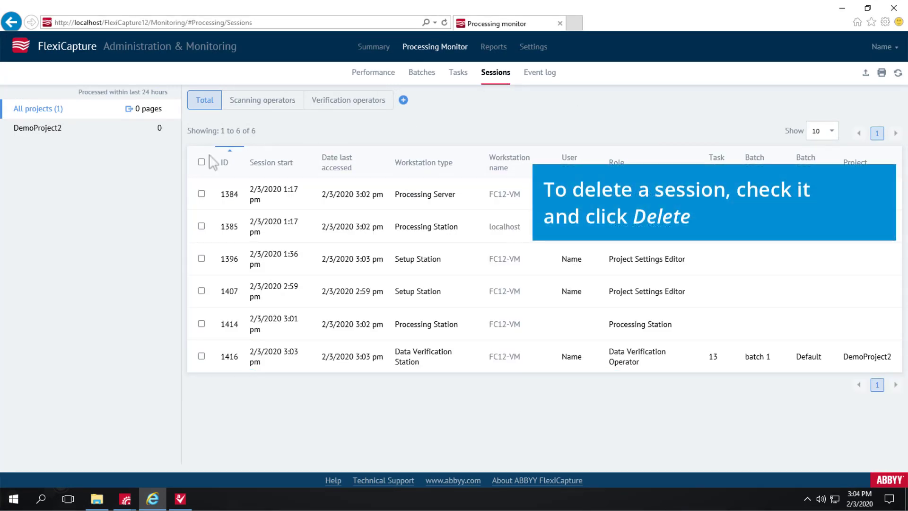
{"action": "left_click", "coordinate": [201, 194]}
{"action": "left_click", "coordinate": [201, 226]}
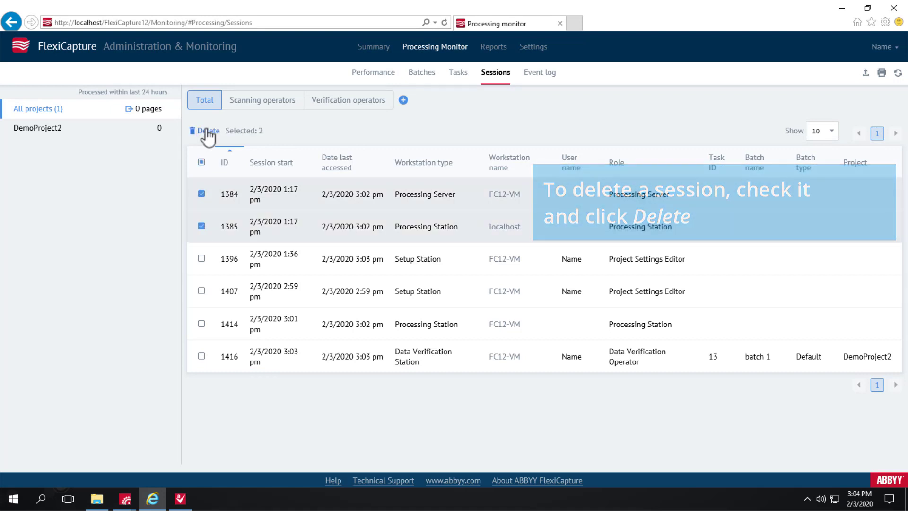
{"action": "left_click", "coordinate": [204, 128]}
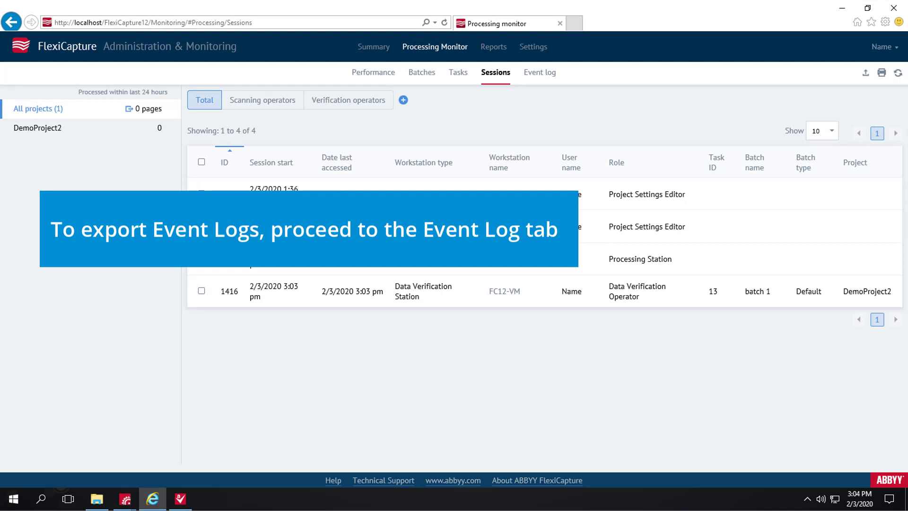
- Export the event log filtered to workstation FC12-VM as export.csv and open the exported file
{"action": "left_click", "coordinate": [540, 72]}
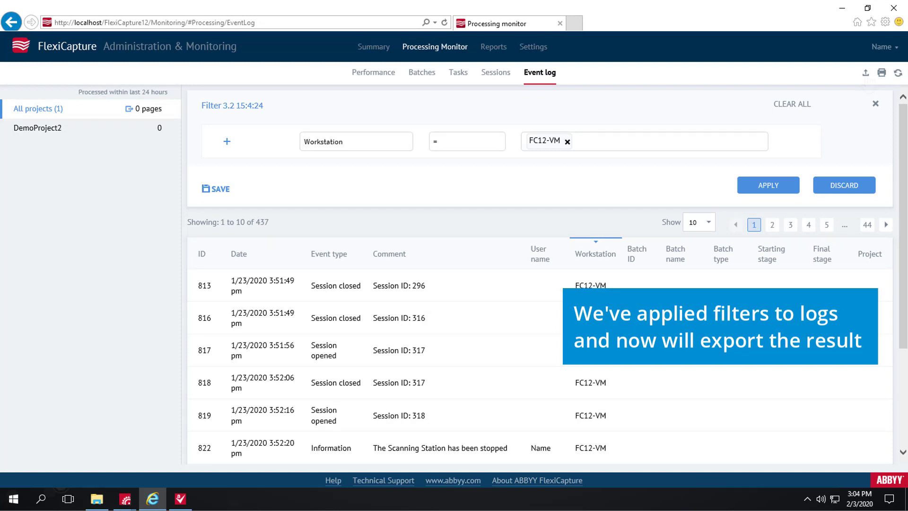
{"action": "left_click", "coordinate": [867, 73]}
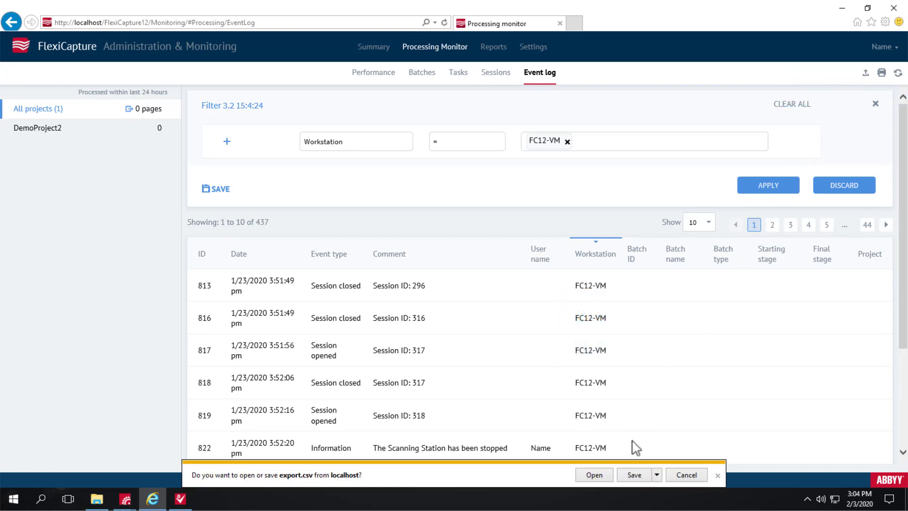
{"action": "left_click", "coordinate": [602, 475]}
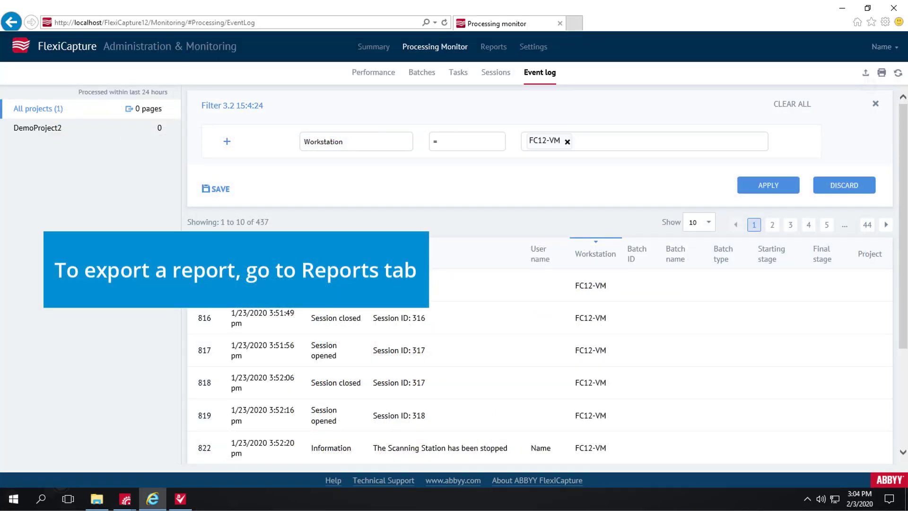
- Generate the Site Performance report for the current week, keeping the default report parameters
{"action": "left_click", "coordinate": [494, 47]}
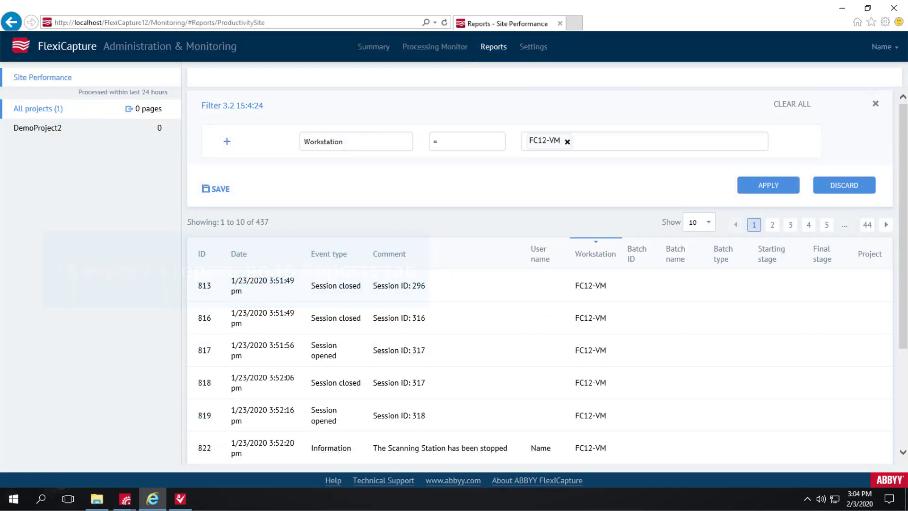
{"action": "left_click", "coordinate": [235, 316]}
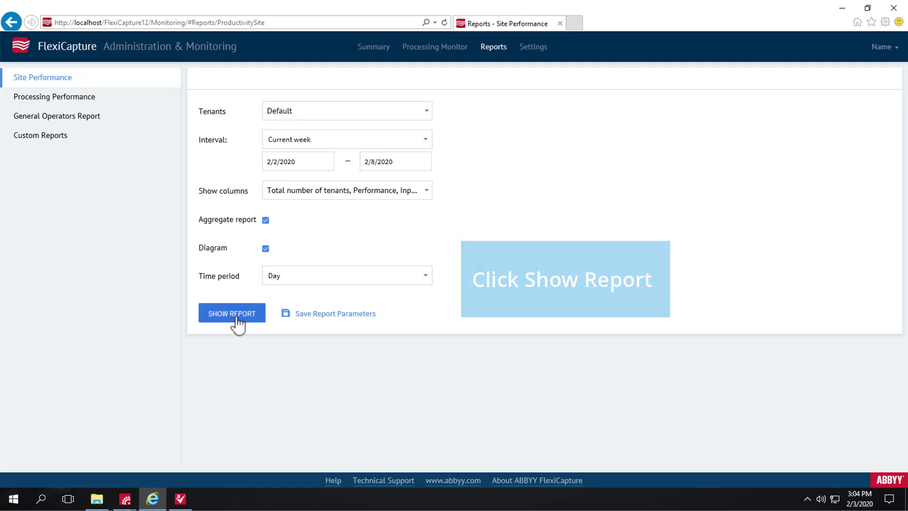